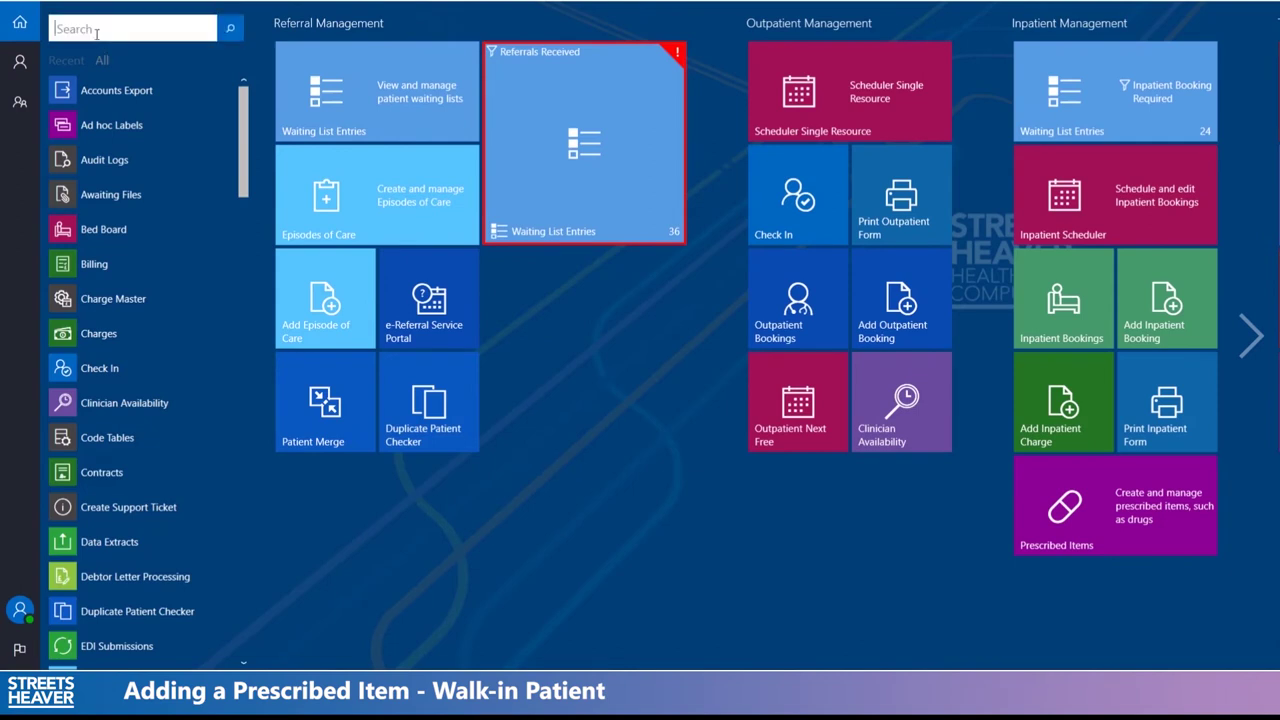
# Search 'walk' on the home screen and open Add Prescribed Item (Walk-In)
pyautogui.write('walk')
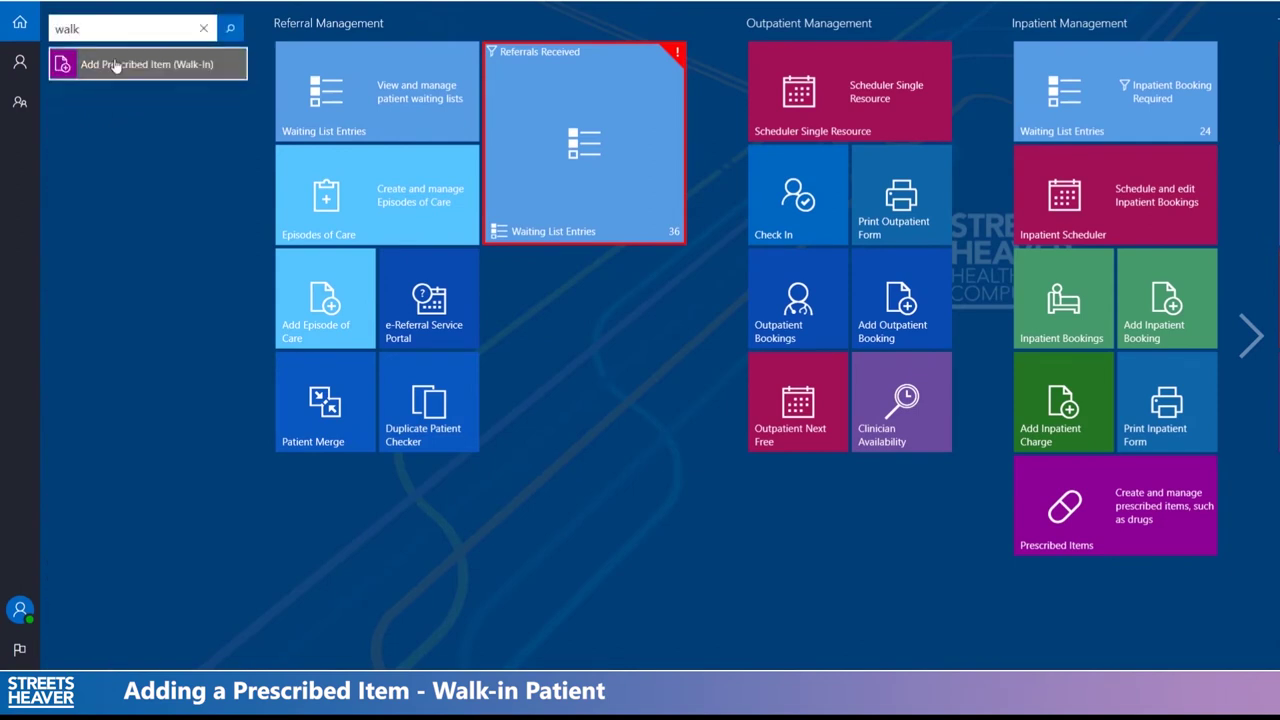
pyautogui.click(115, 65)
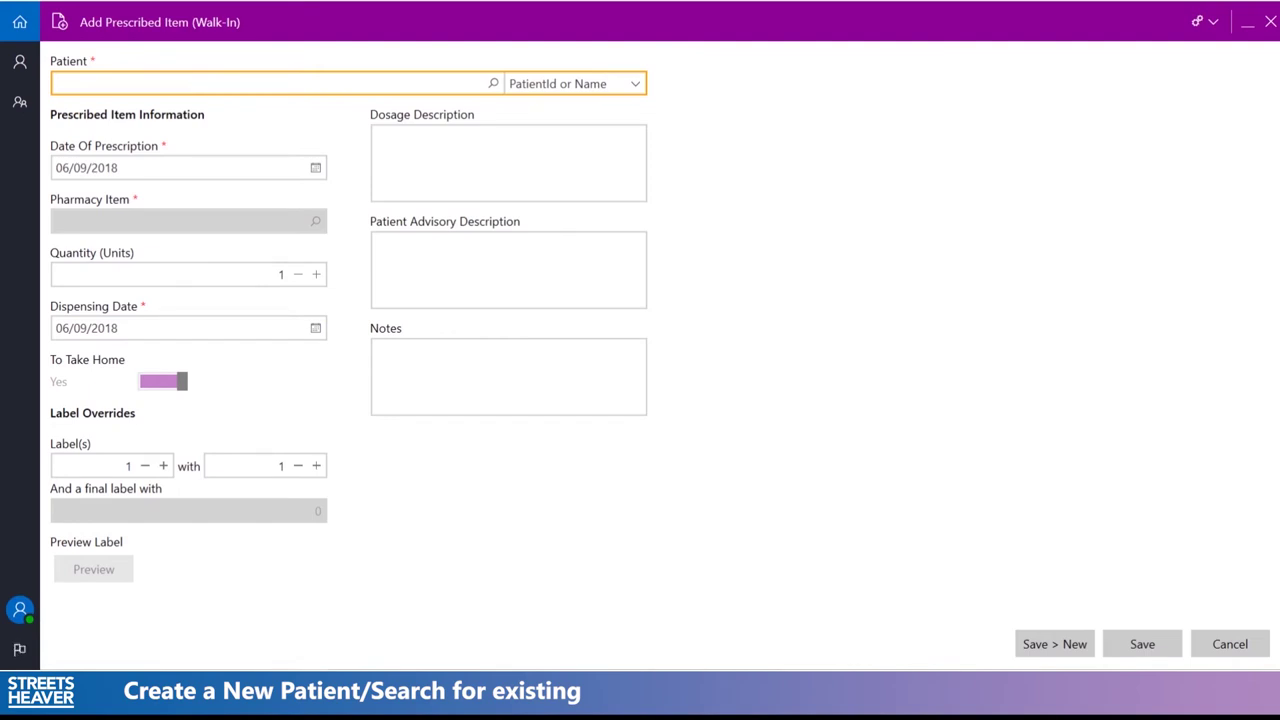
# Add and save a new male patient born 01/05/1985 with a Lincoln, United Kingdom address
pyautogui.press('Return')
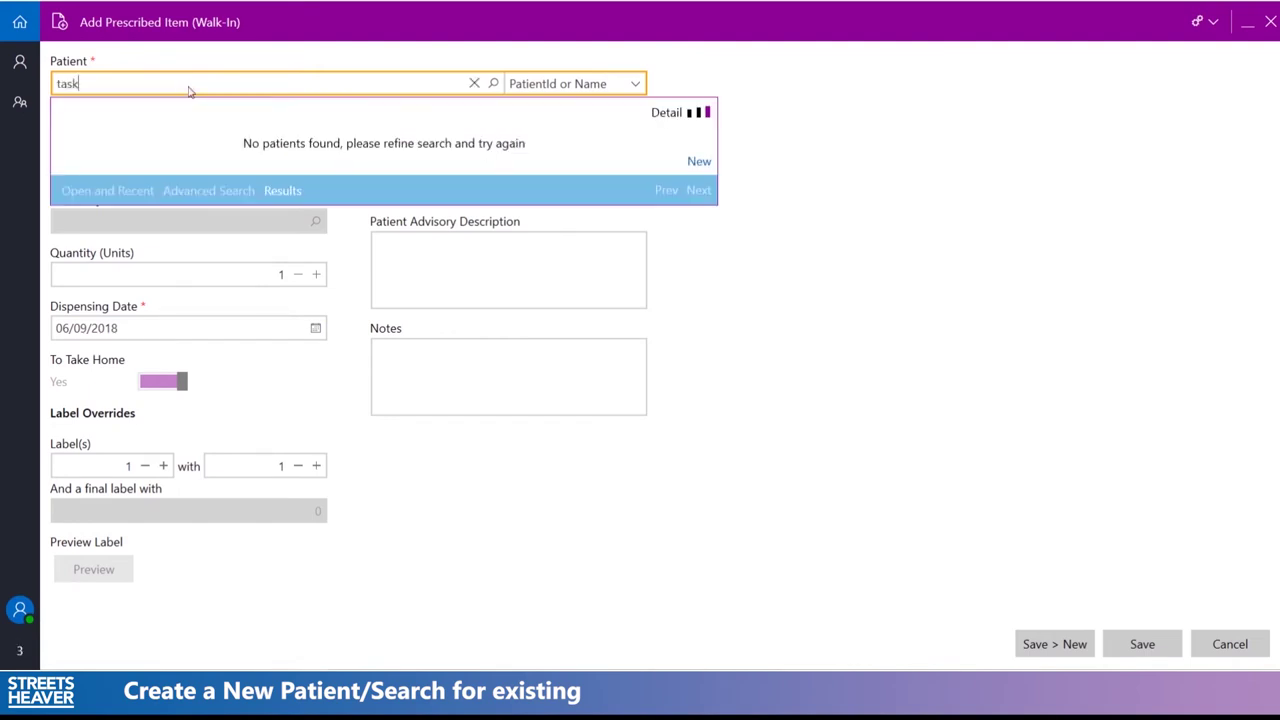
pyautogui.click(700, 165)
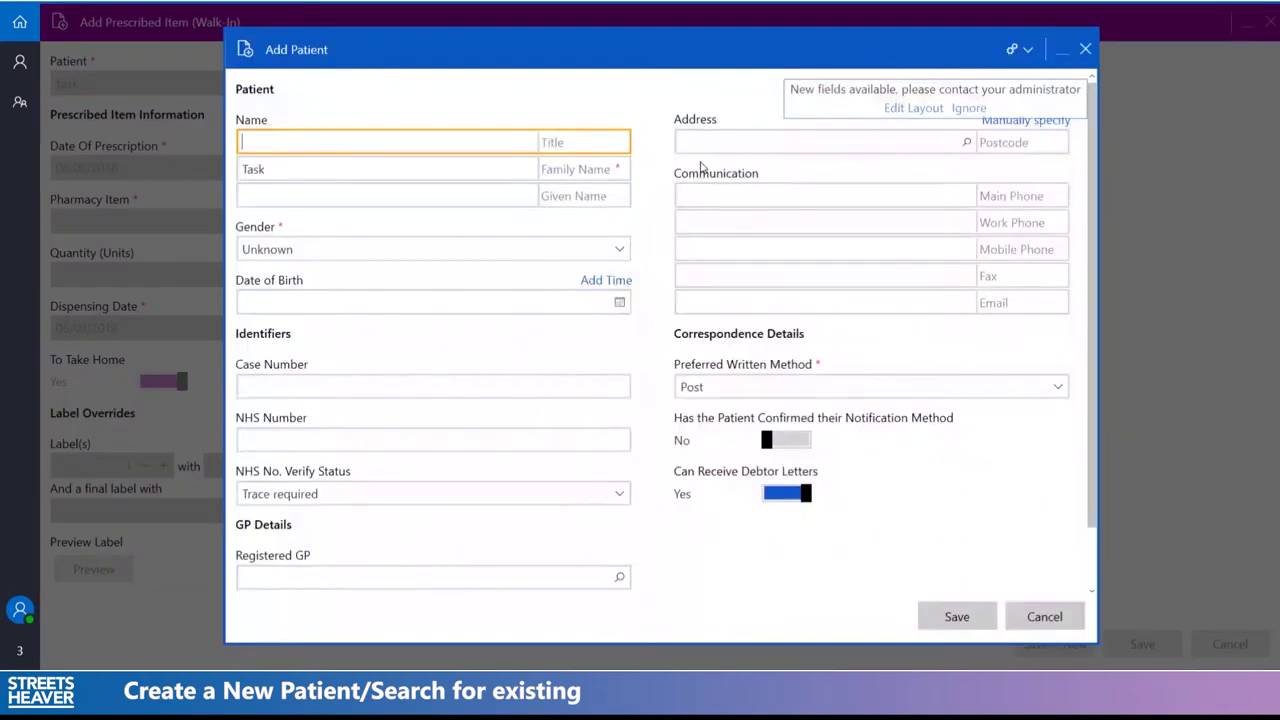
pyautogui.click(972, 109)
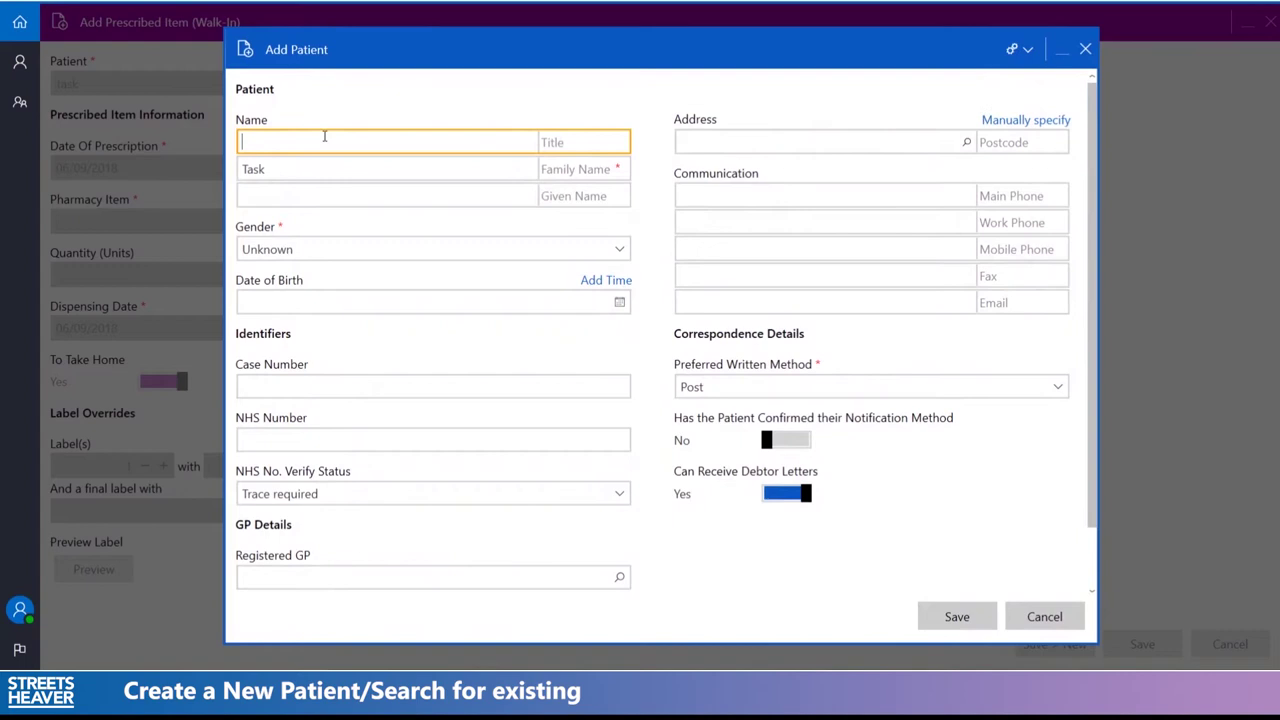
pyautogui.write('M')
pyautogui.press('Tab')
pyautogui.press('Tab')
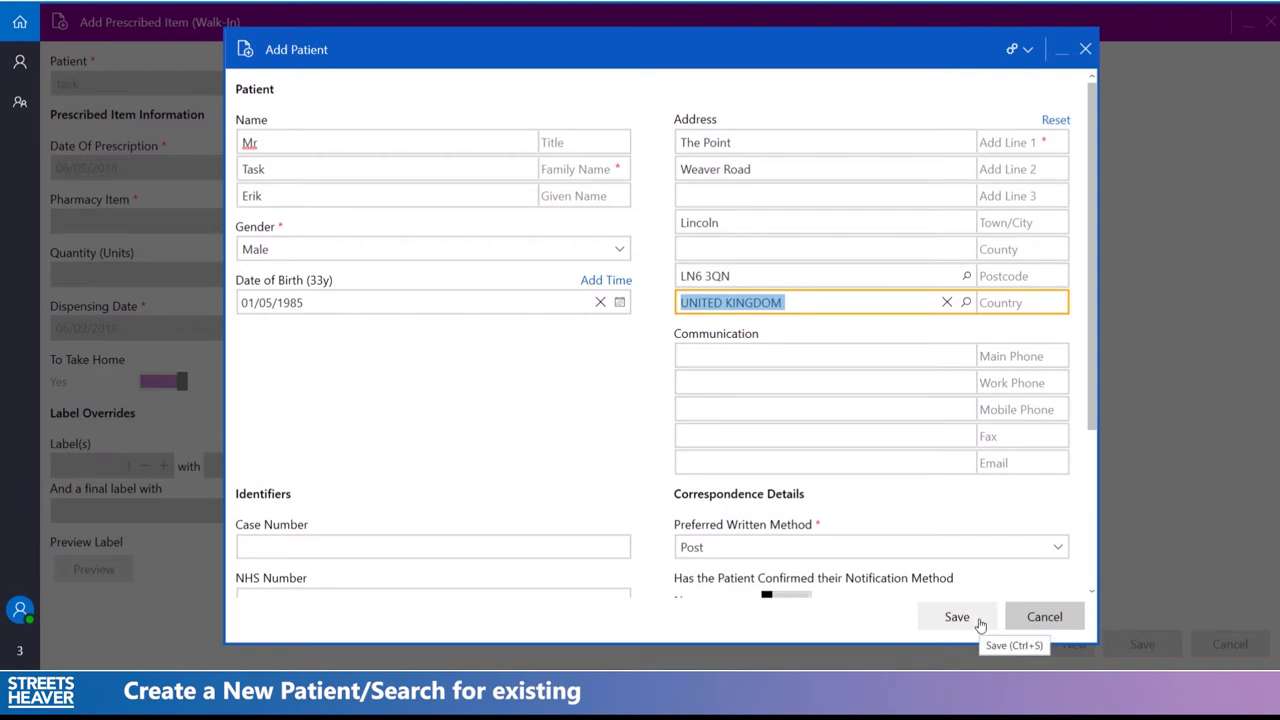
pyautogui.click(979, 624)
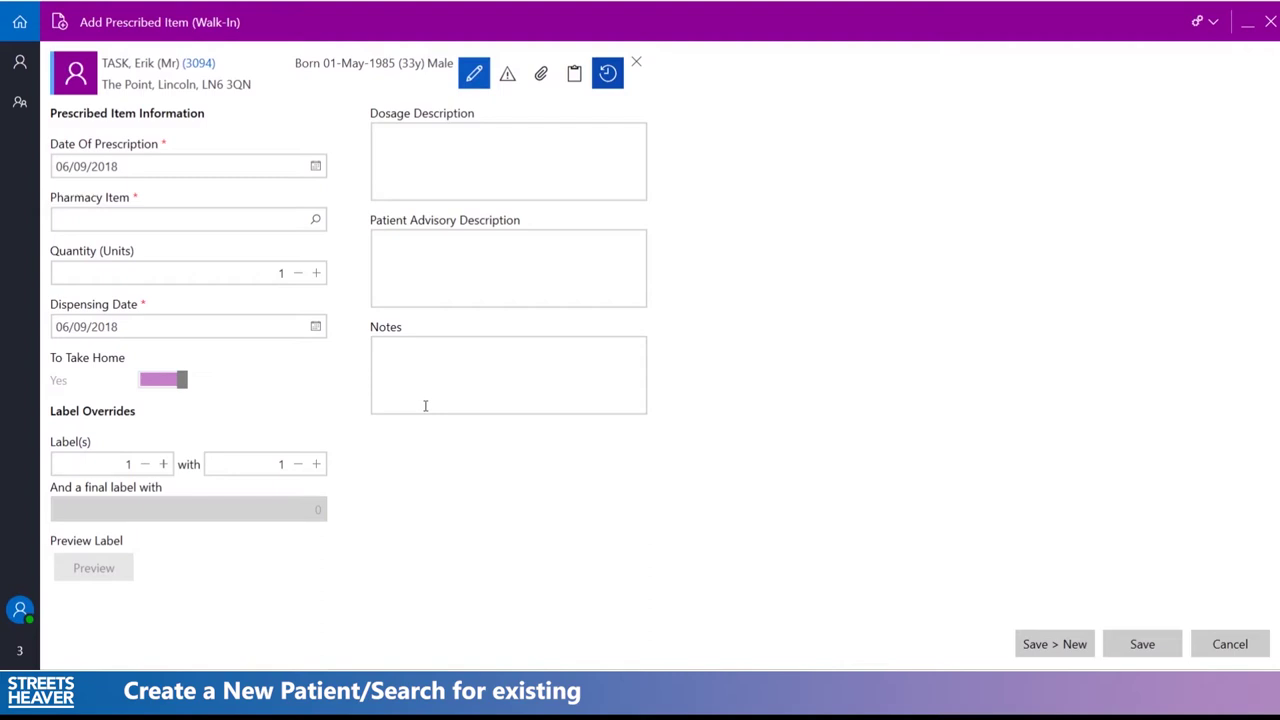
# Prescribe 60 TRAMADOL 100mg m/r tablets, 'Take one, twice a day', and save the item
pyautogui.click(109, 224)
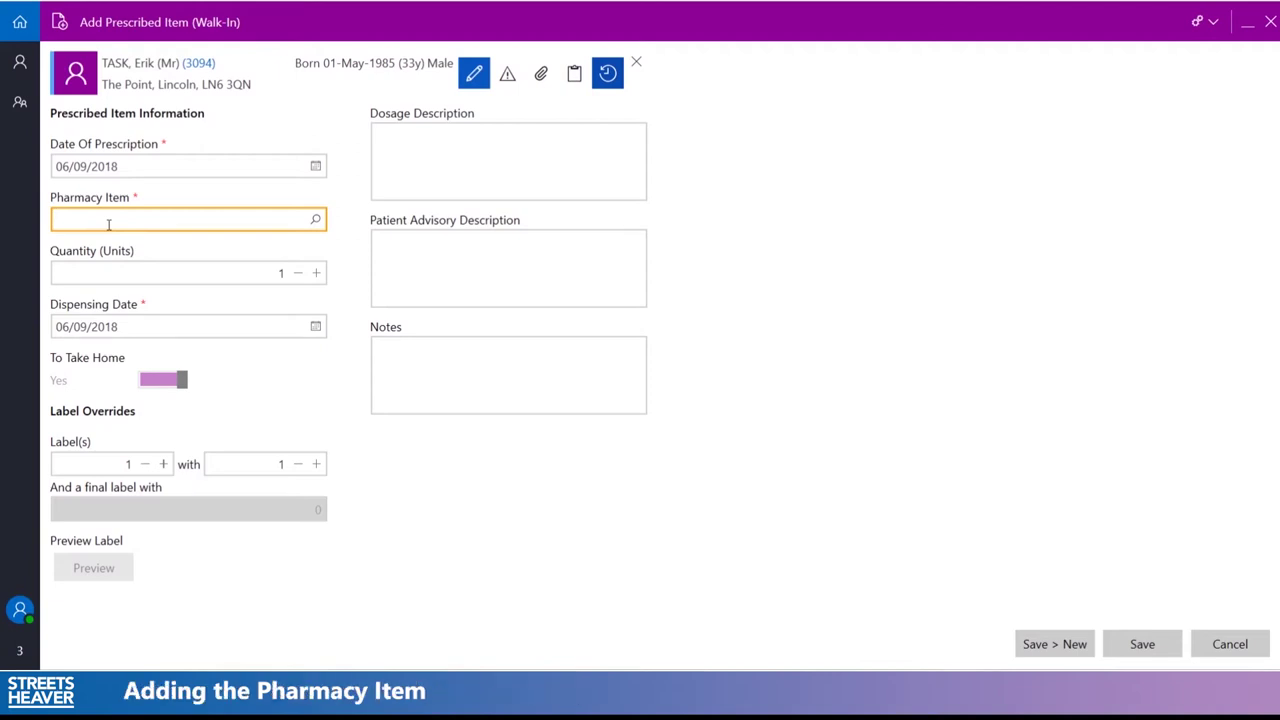
pyautogui.write('tramad')
pyautogui.press('Return')
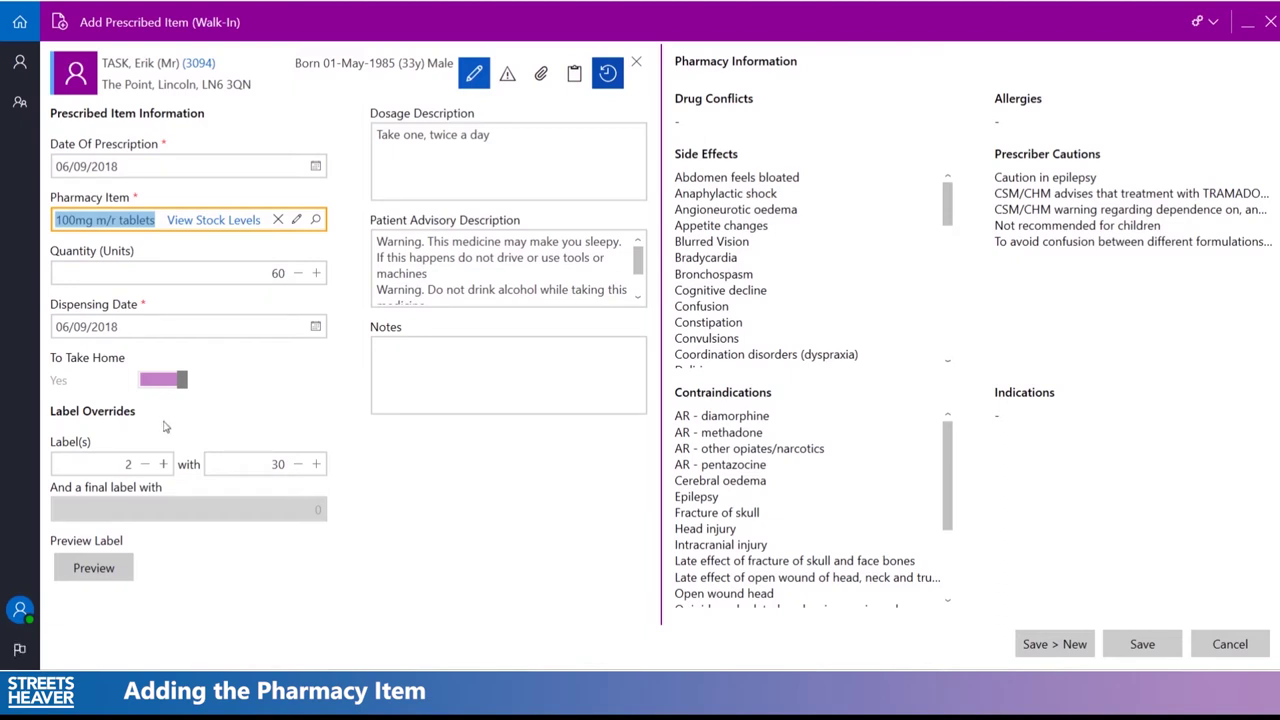
pyautogui.click(1169, 653)
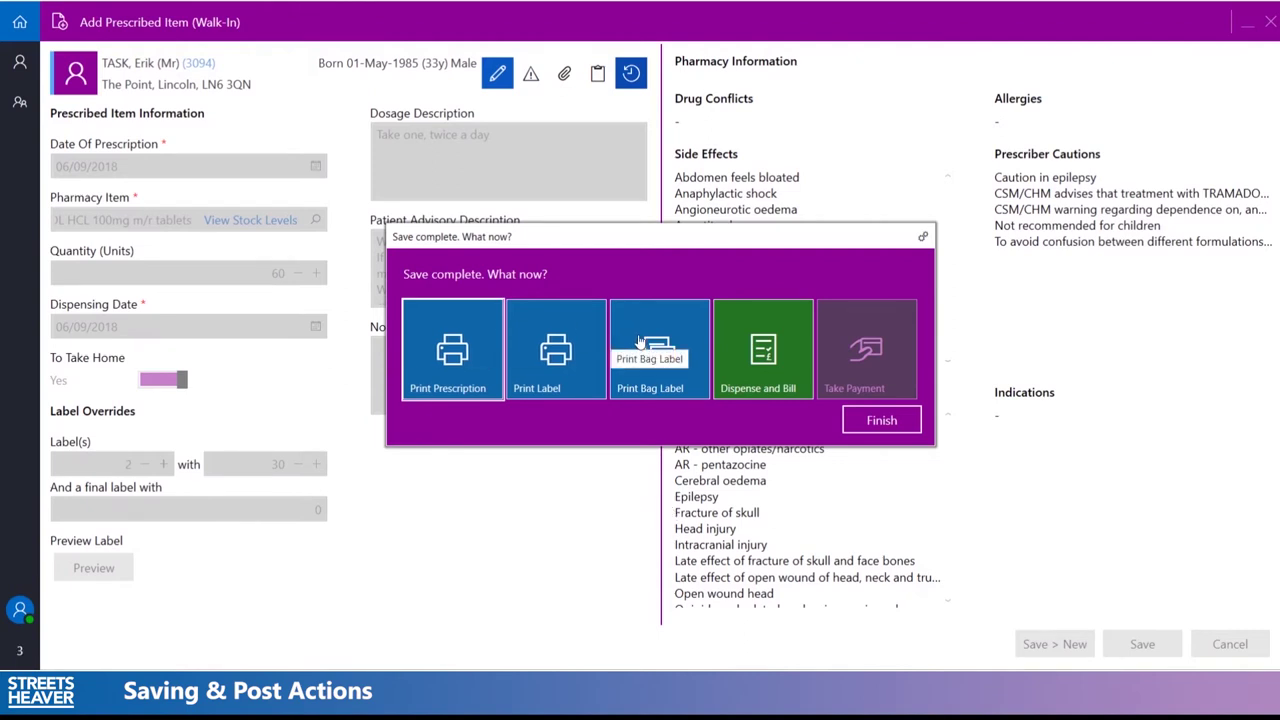
# Dispense and bill the tramadol item, then review and close the £100.00 patient invoice preview
pyautogui.click(752, 328)
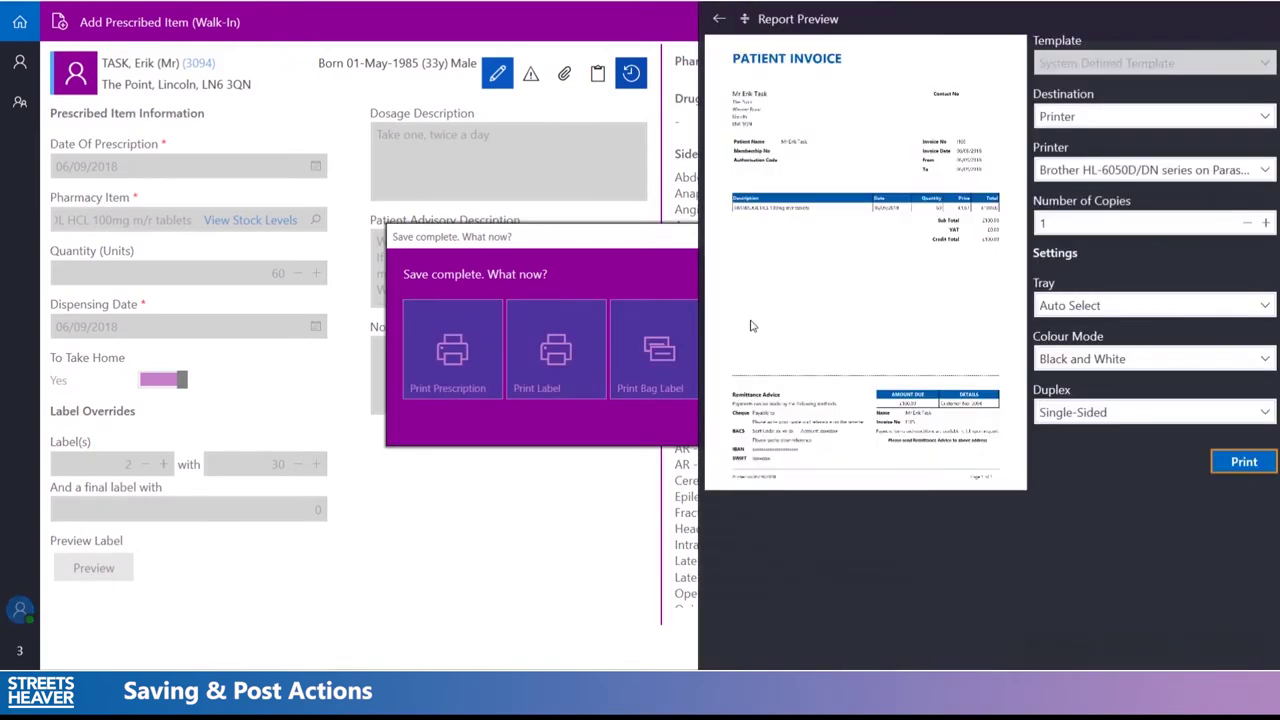
pyautogui.click(745, 20)
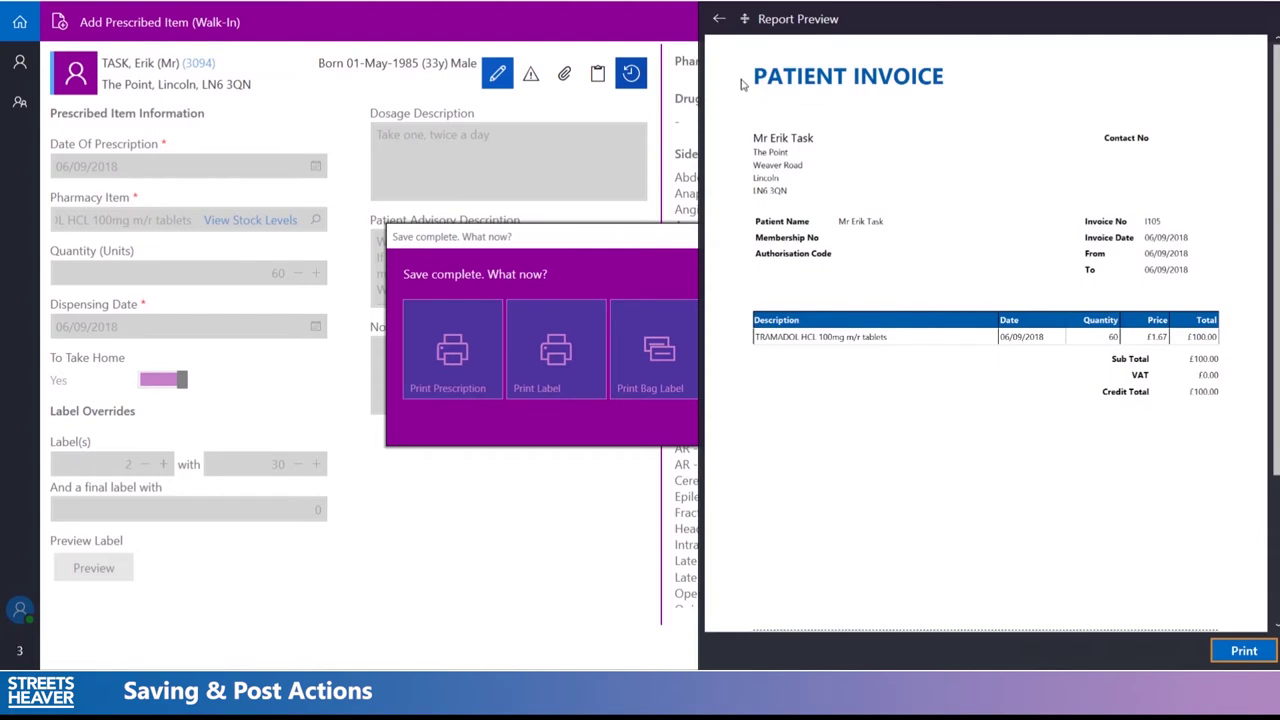
pyautogui.click(745, 19)
pyautogui.click(608, 426)
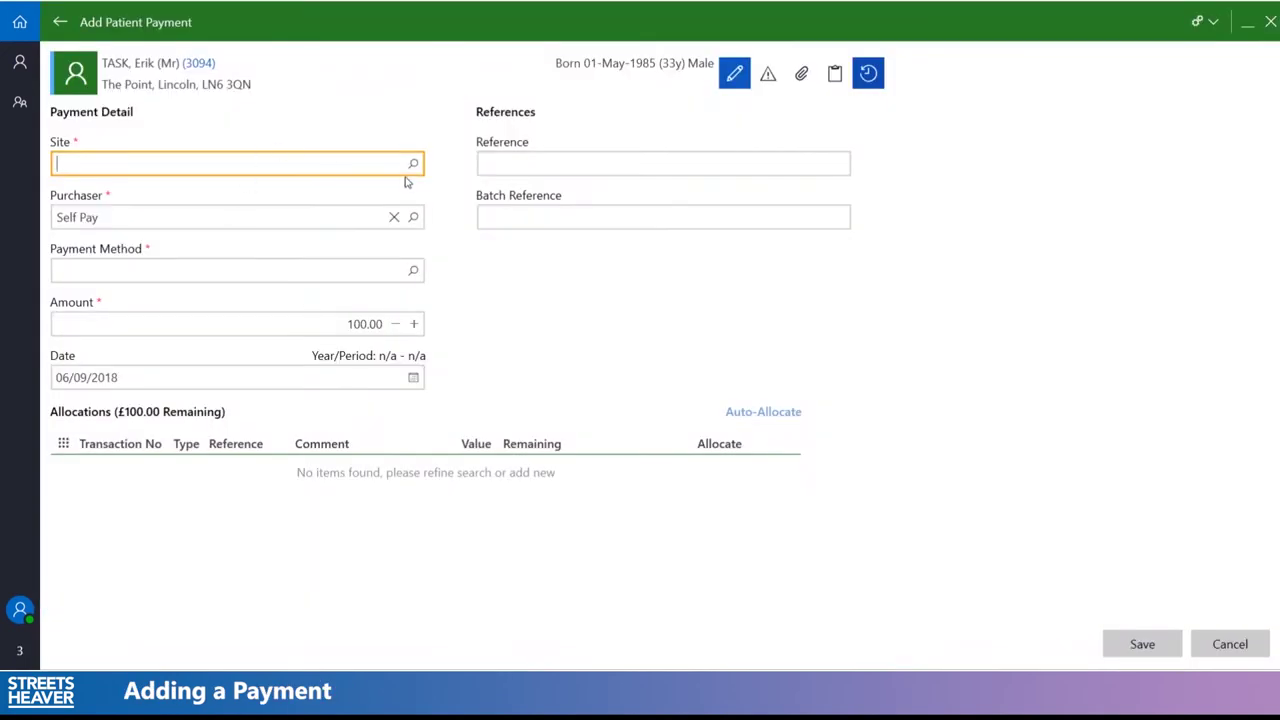
# Save and post a £100.00 Cash payment at Streets Heaver Hospital, then finish
pyautogui.click(413, 163)
pyautogui.click(178, 218)
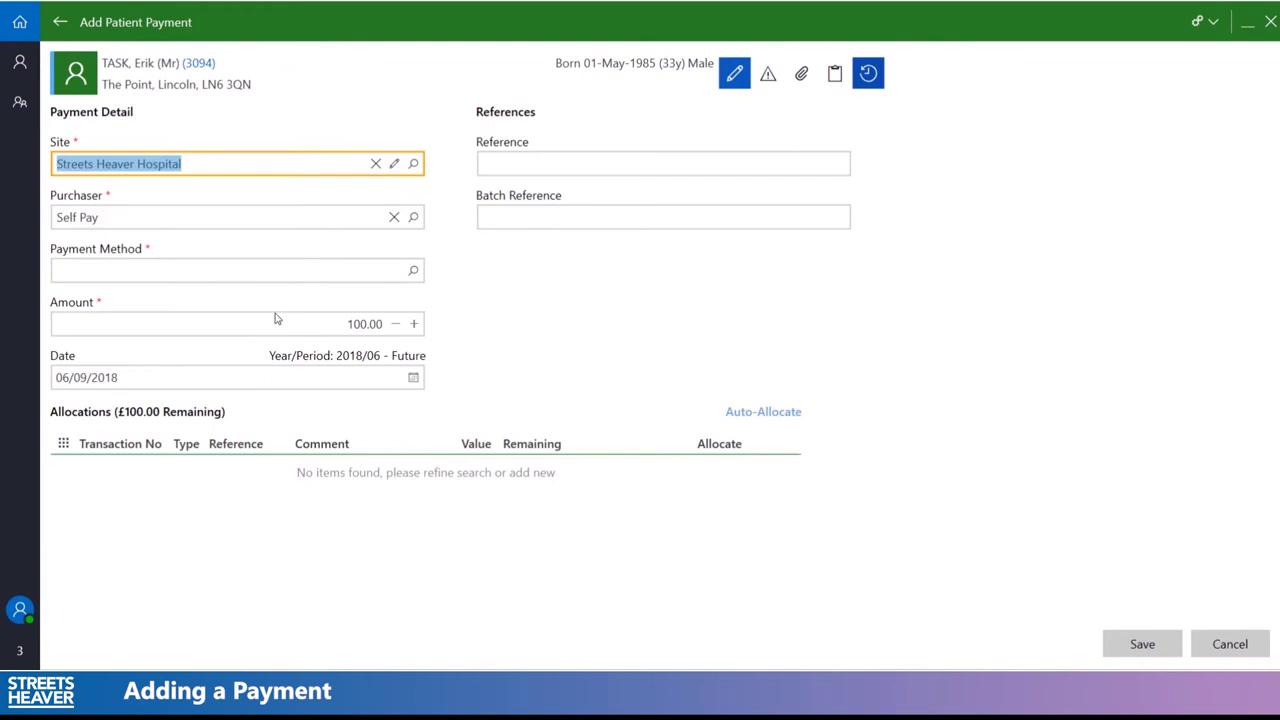
pyautogui.click(174, 271)
pyautogui.write('Cash')
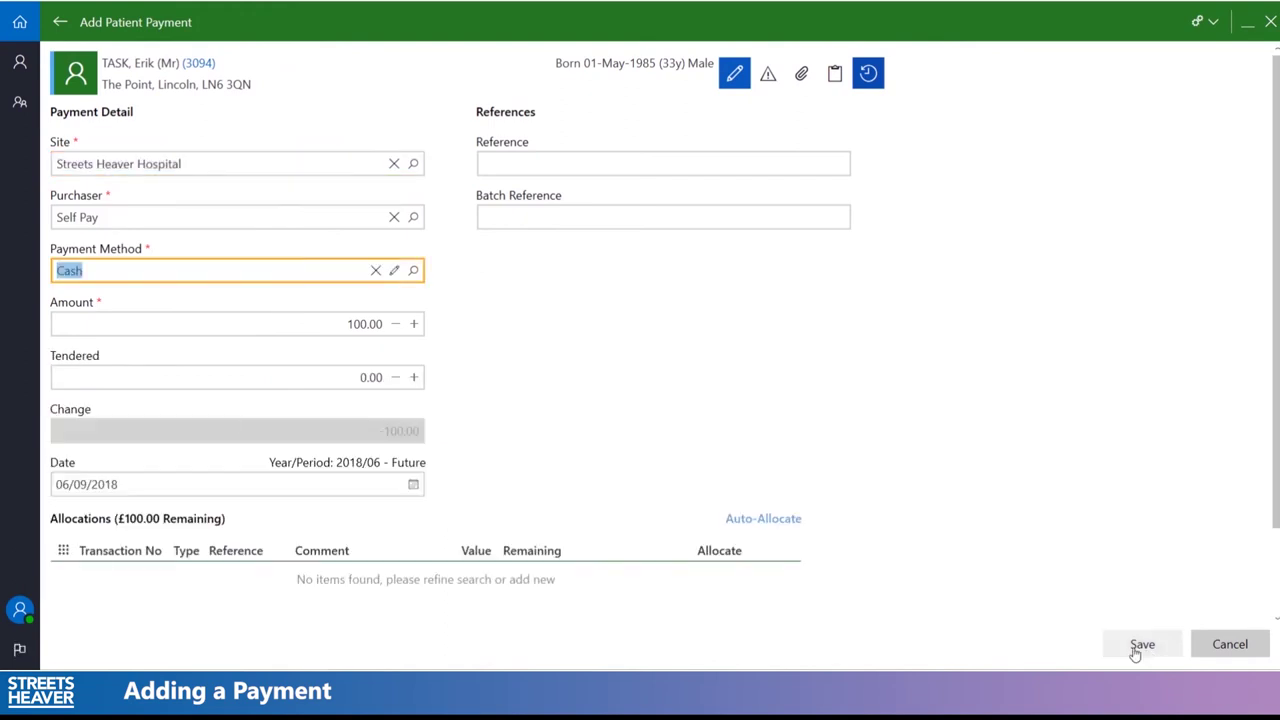
pyautogui.click(1137, 648)
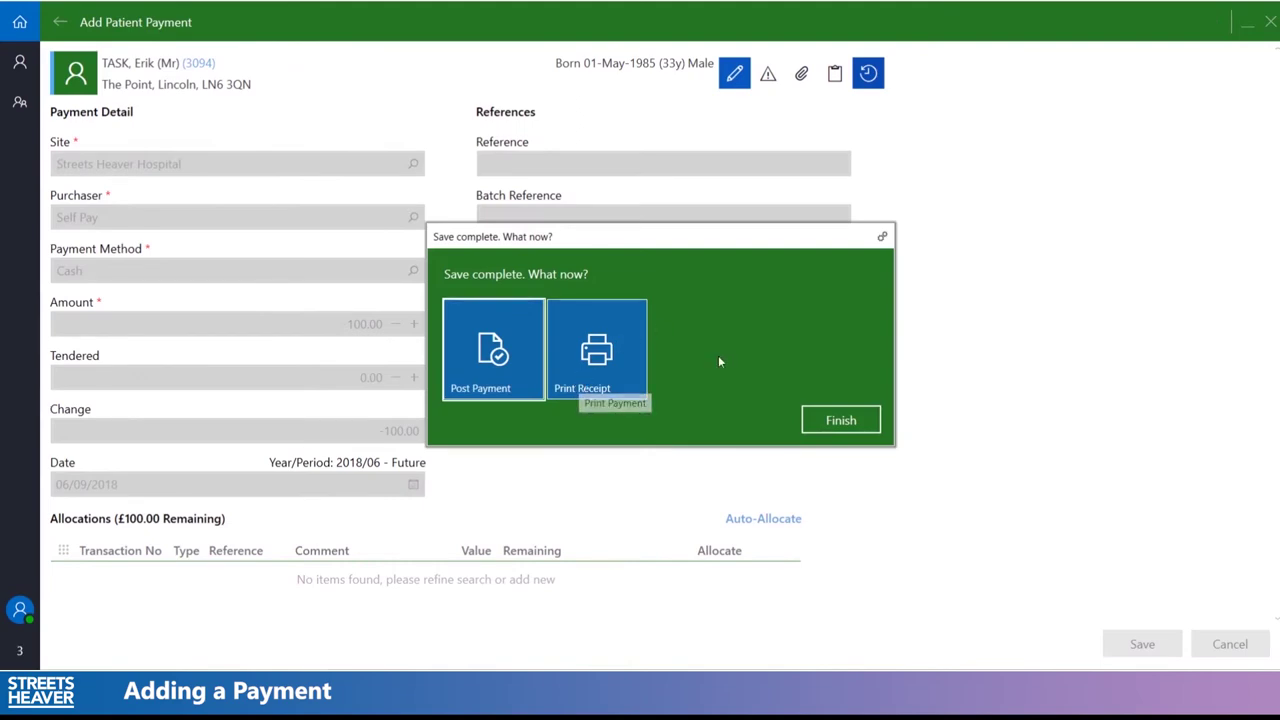
pyautogui.click(492, 360)
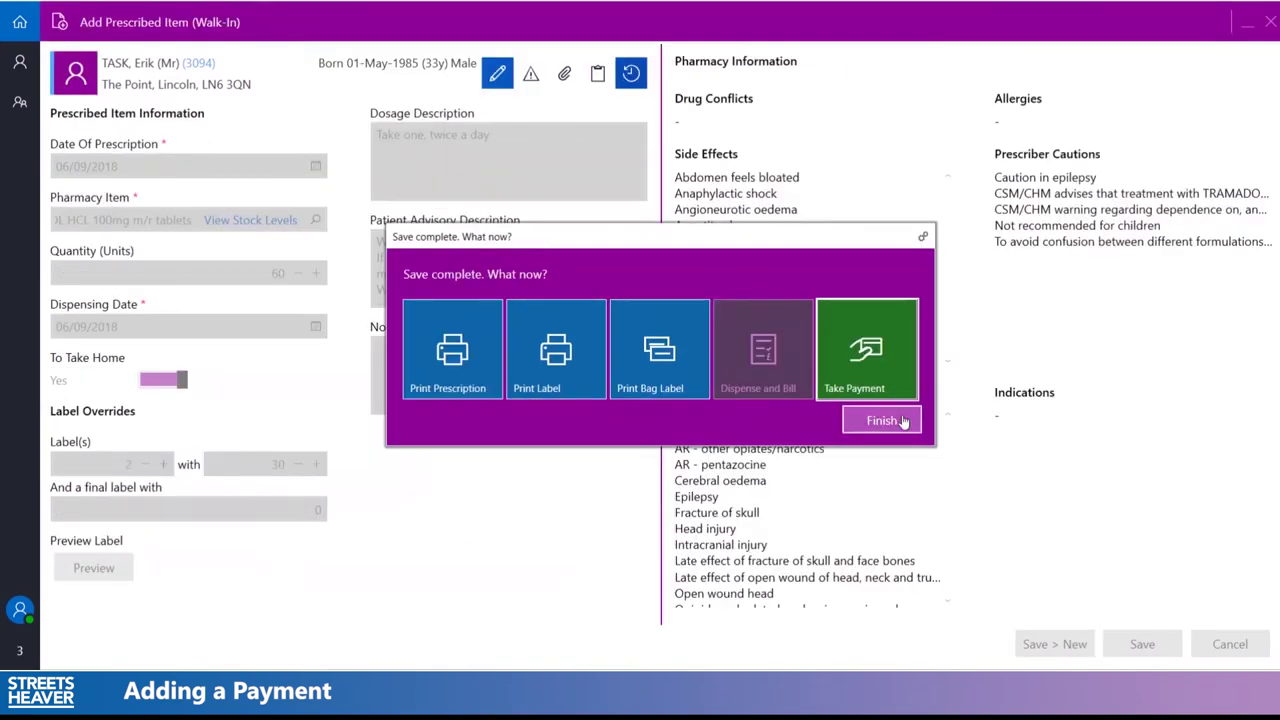
pyautogui.click(900, 420)
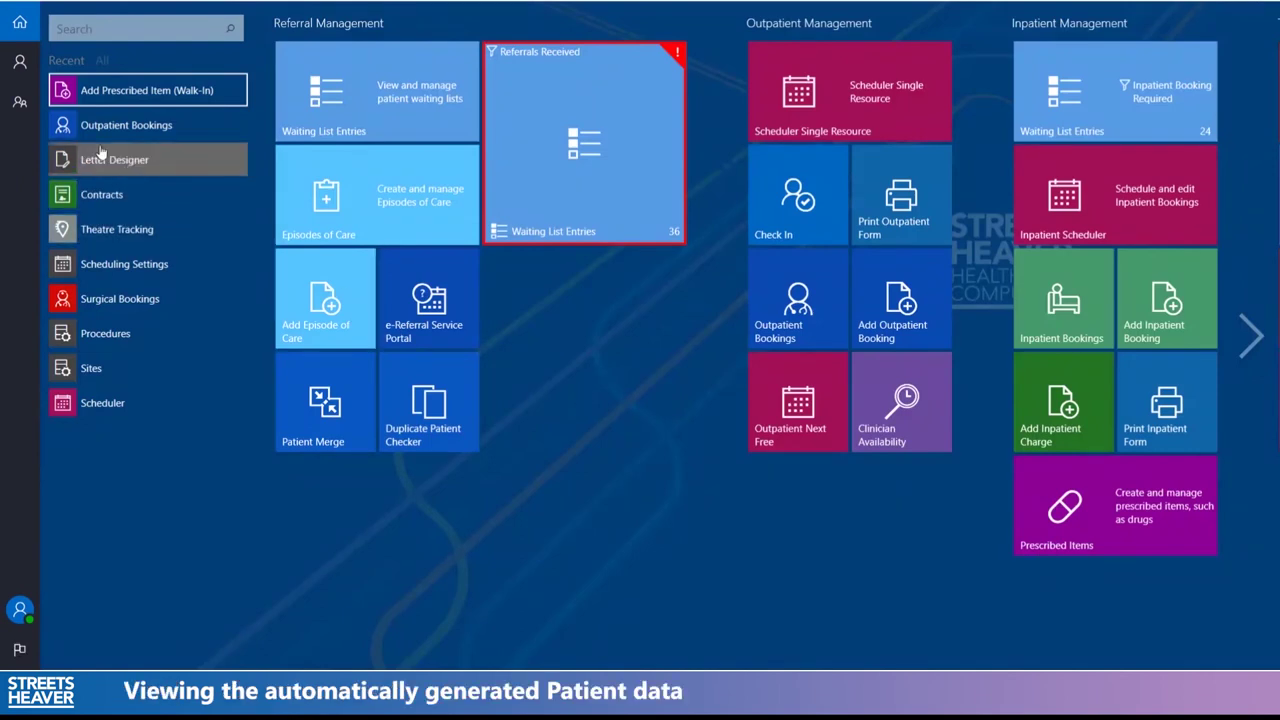
# Open the new patient's record and view the General Medicine episode referred 06/09/2018
pyautogui.click(36, 67)
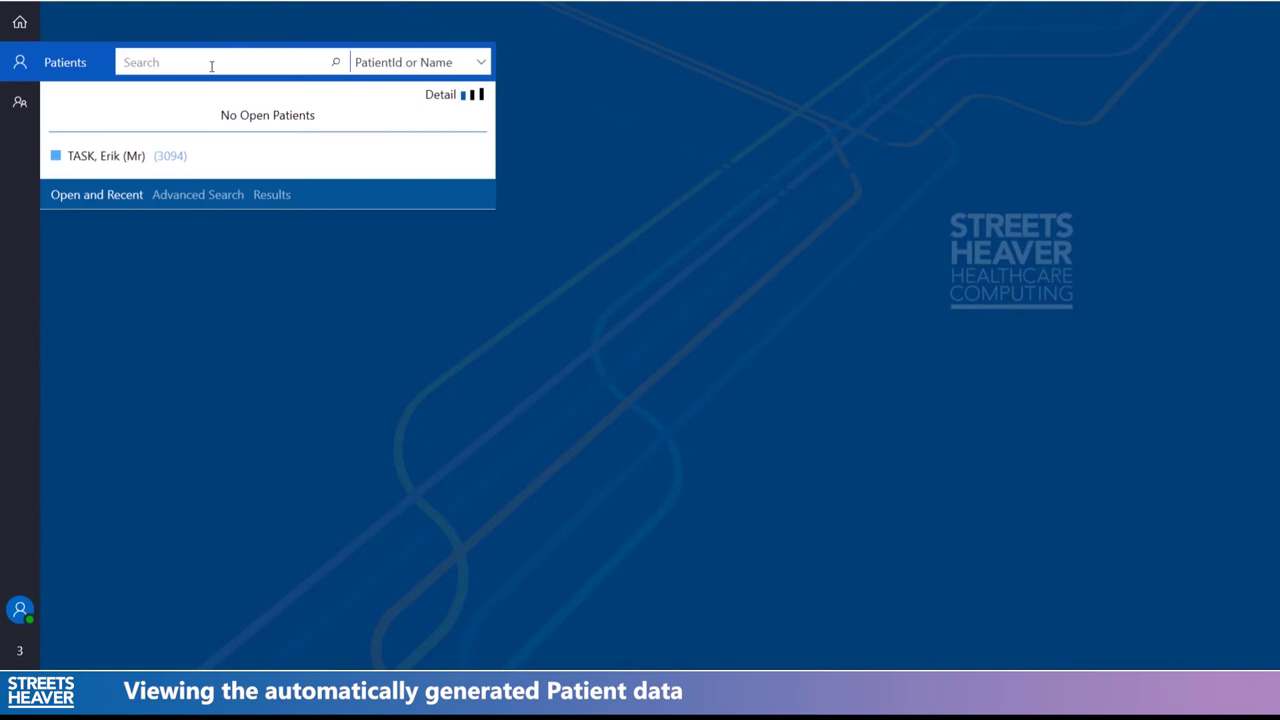
pyautogui.click(118, 157)
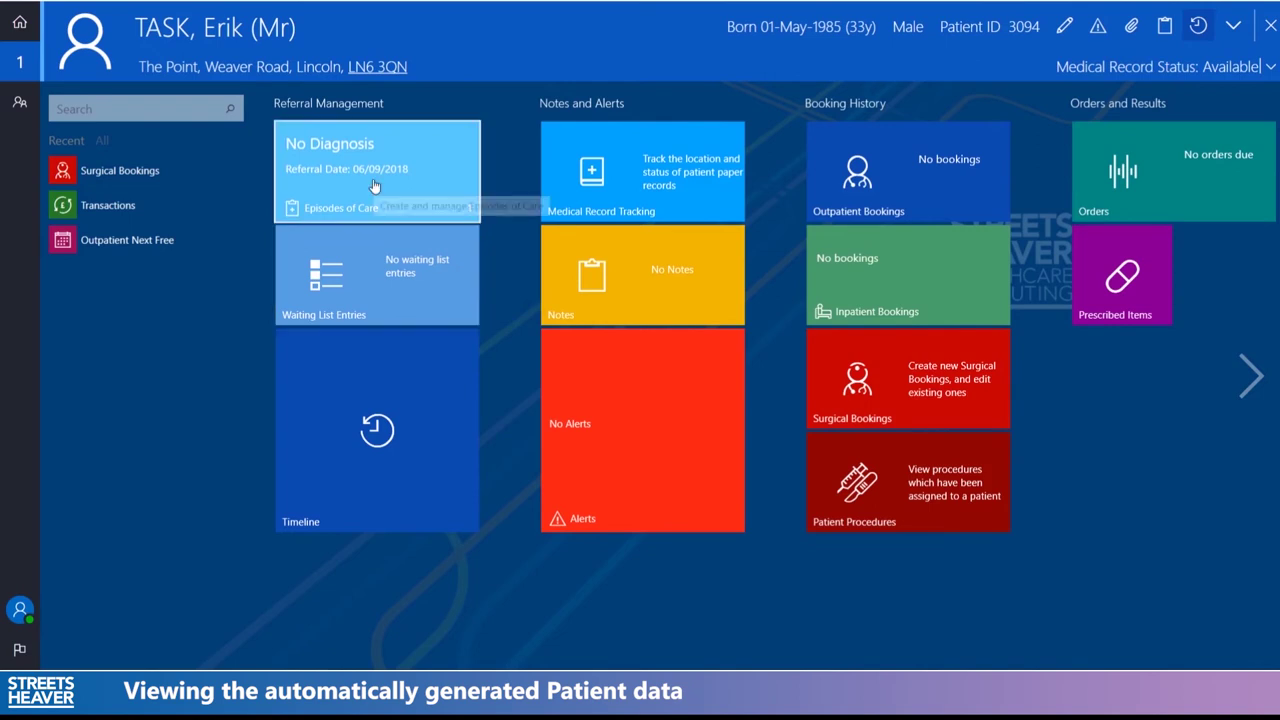
pyautogui.click(416, 175)
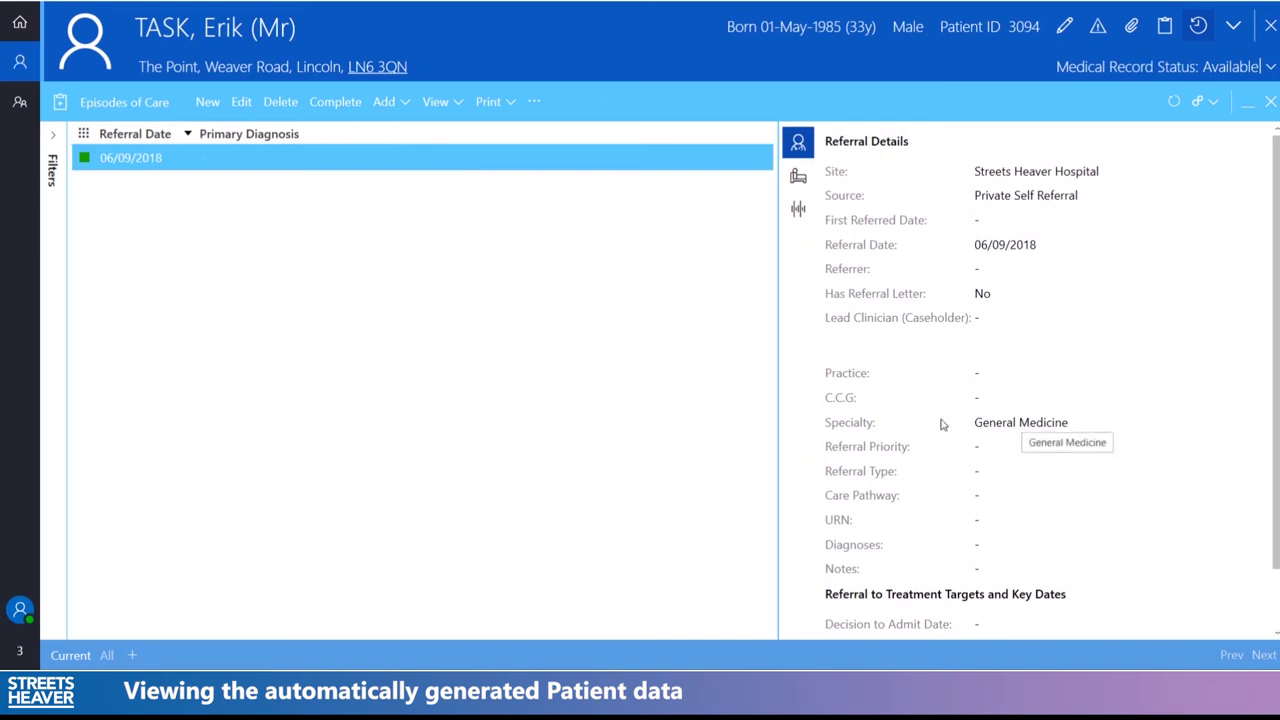
pyautogui.click(1270, 101)
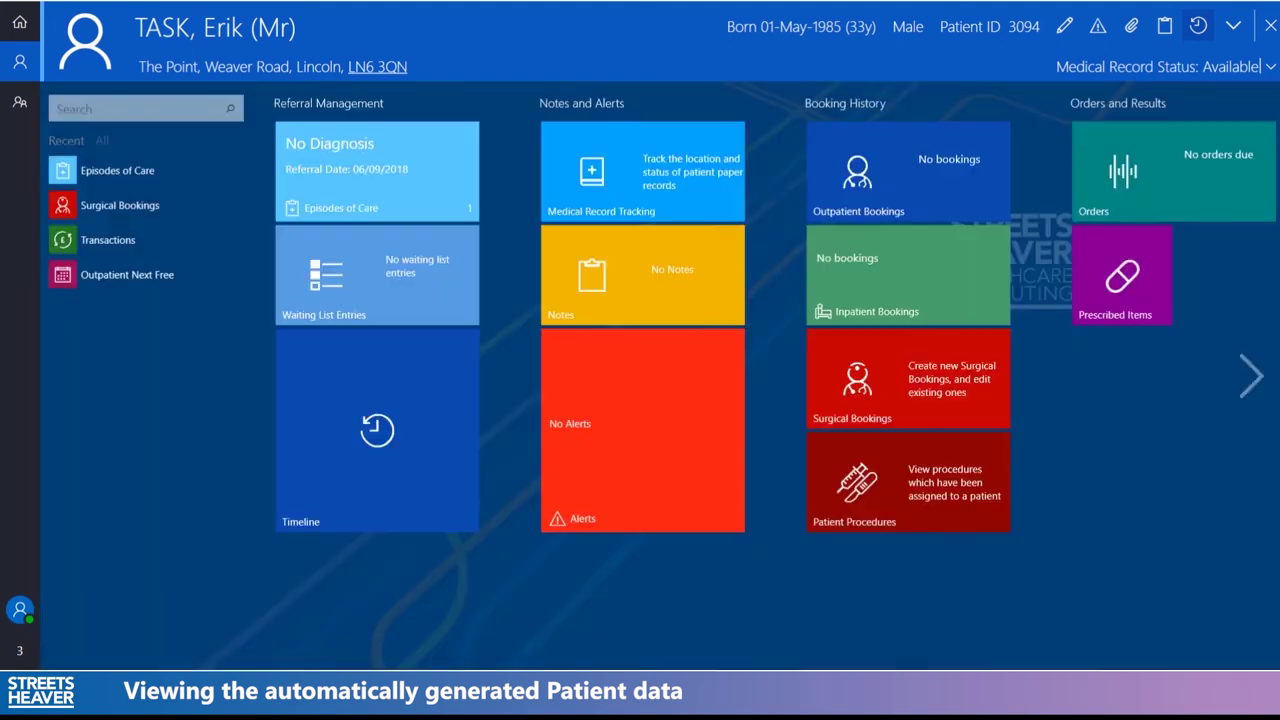
# Show the ad-hoc 5-minute Pharmacy Consultation room 1 booking on 06/09/2018 with a widened info panel
pyautogui.click(947, 174)
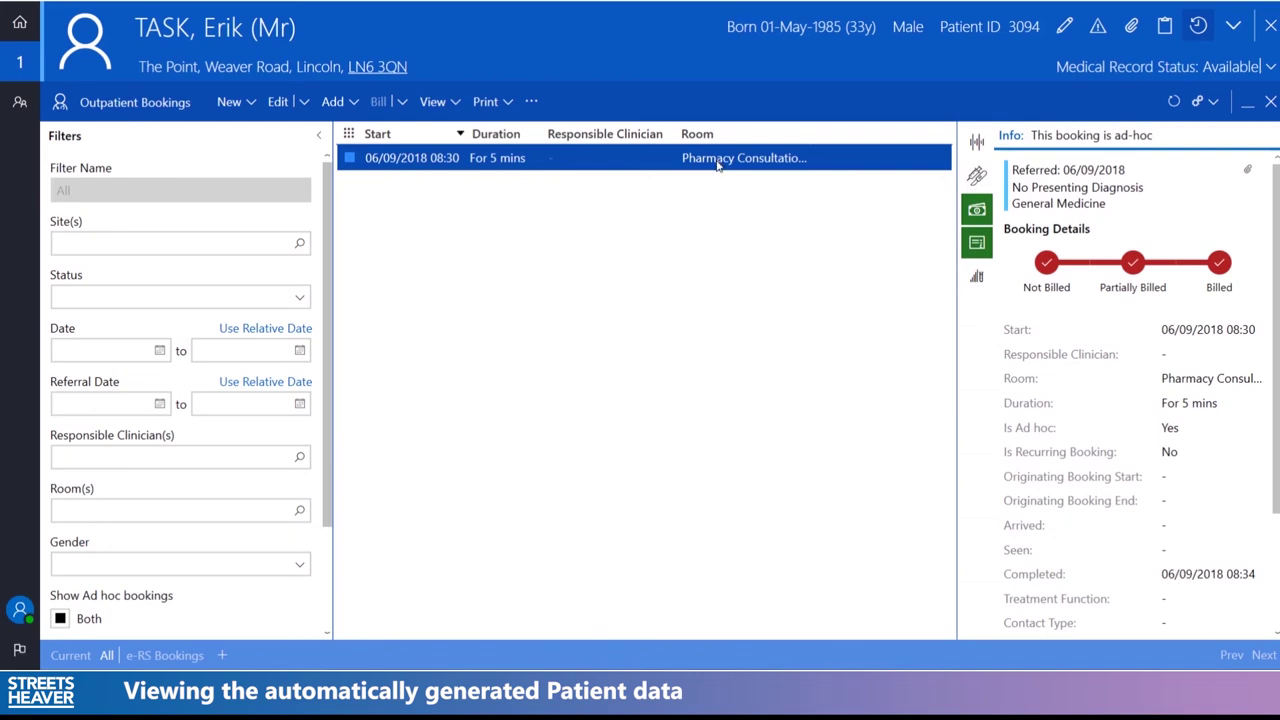
pyautogui.moveTo(953, 336); pyautogui.dragTo(939, 334)
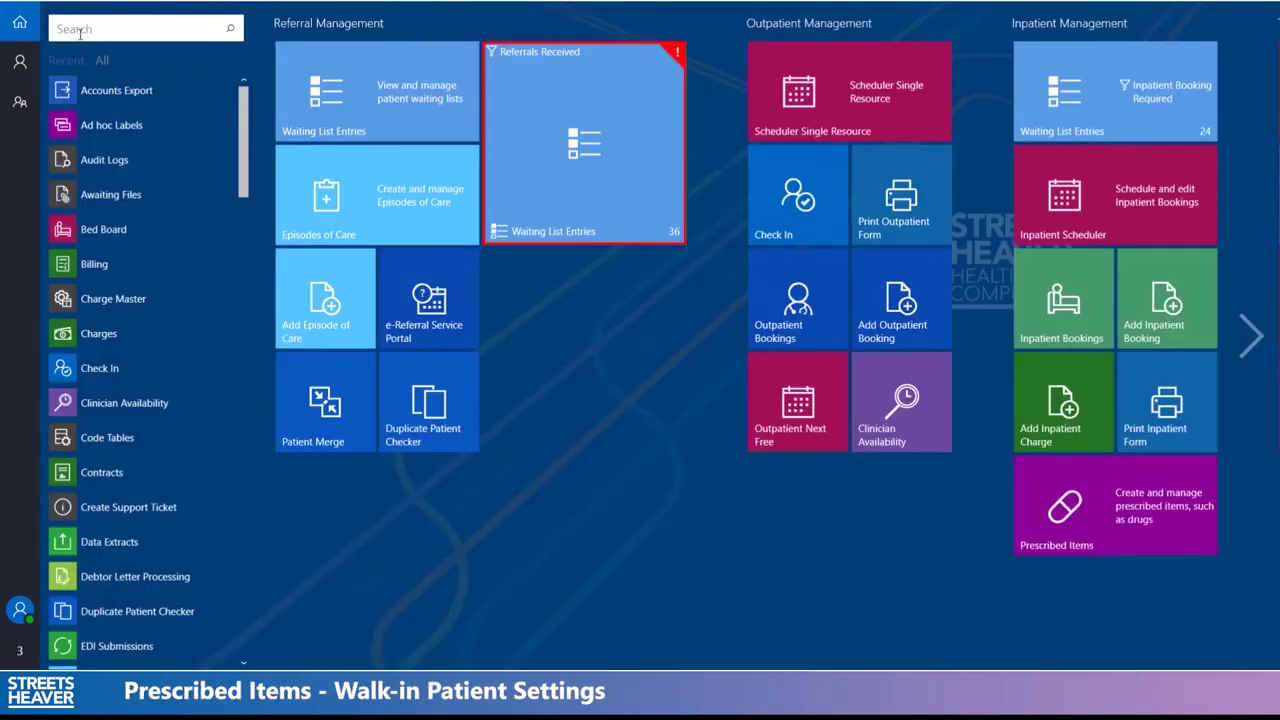
# Search 'scheduling' from home and scroll Scheduling Settings to the Pharmacy Walk-In defaults
pyautogui.click(19, 22)
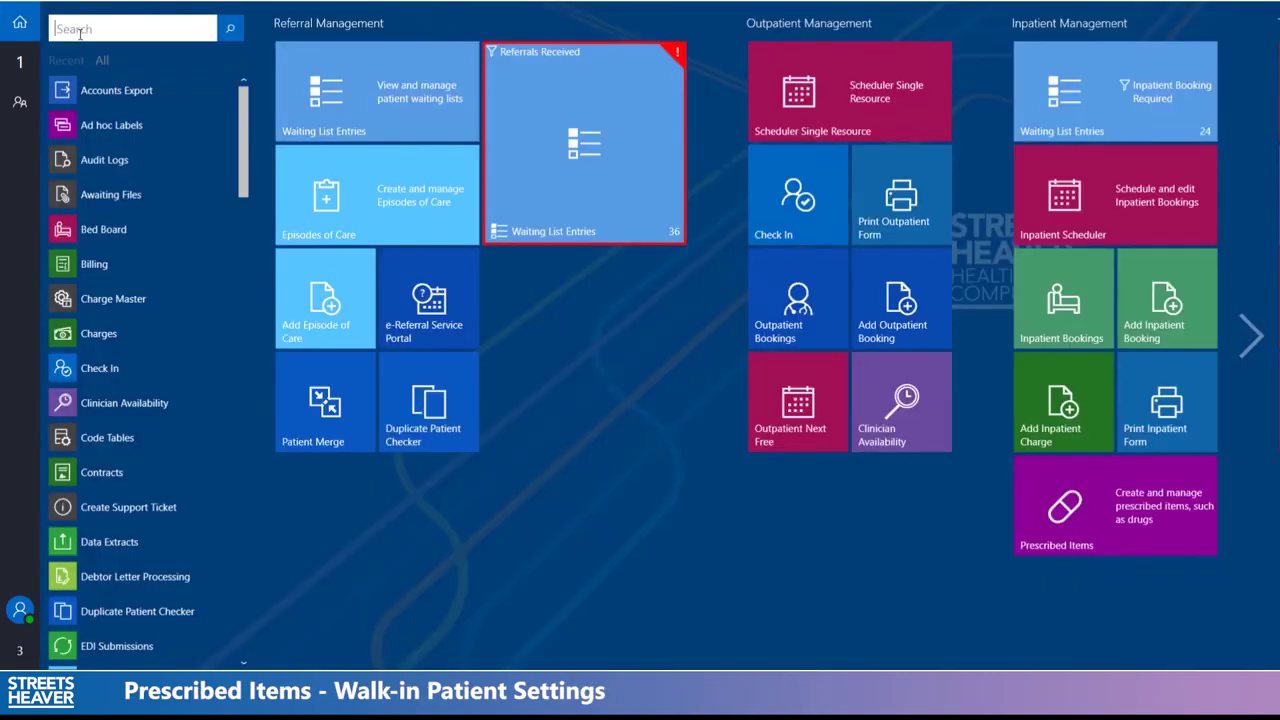
pyautogui.write('scheduling')
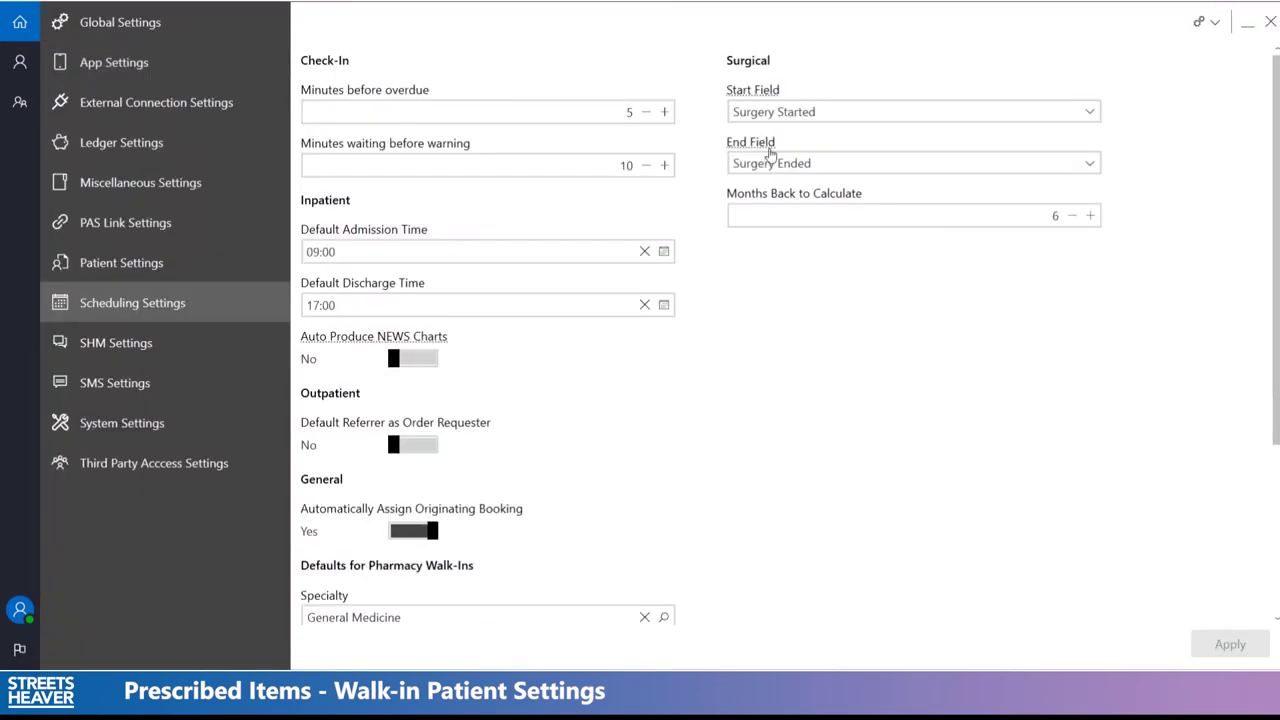
pyautogui.scroll(-2, 1070, 333)
pyautogui.scroll(-5, 1265, 400)
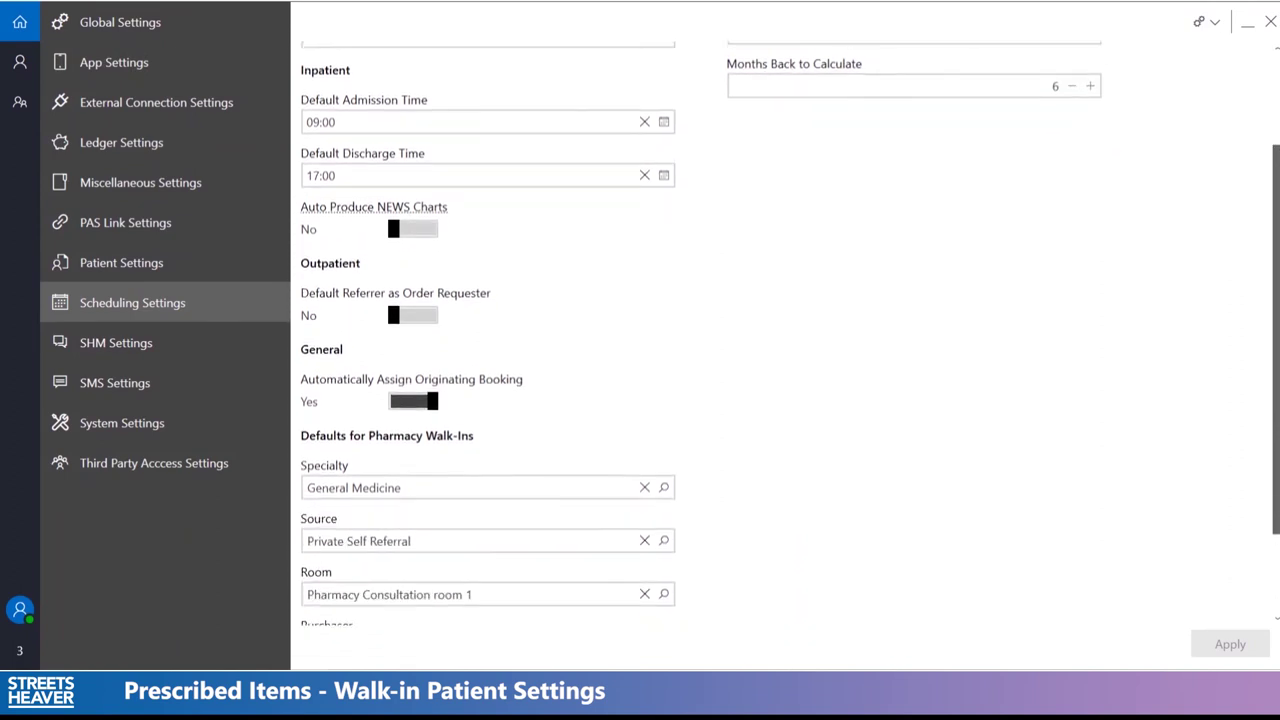